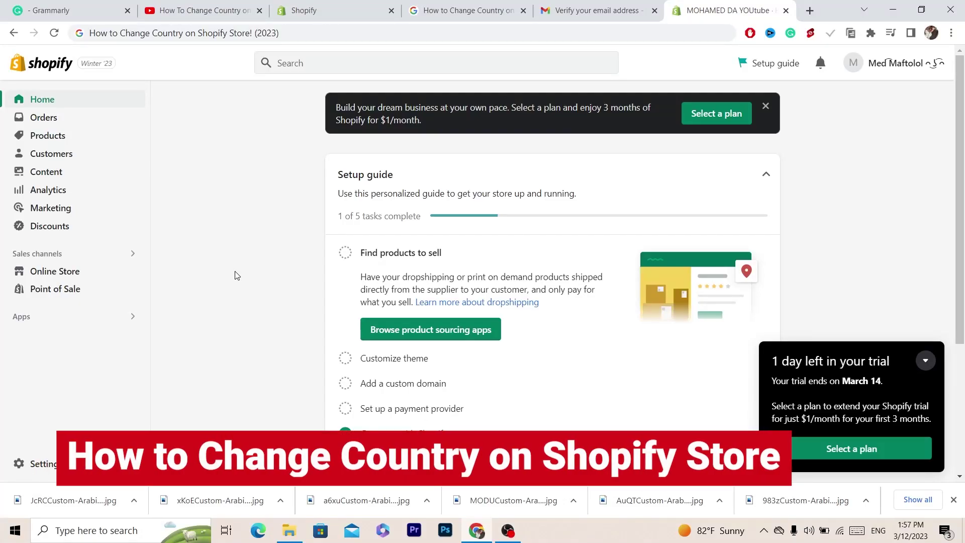
Search the web for Shopify and go to the official Shopify website.
{"action": "left_click", "coordinate": [396, 33]}
{"action": "type", "text": "shopi"}
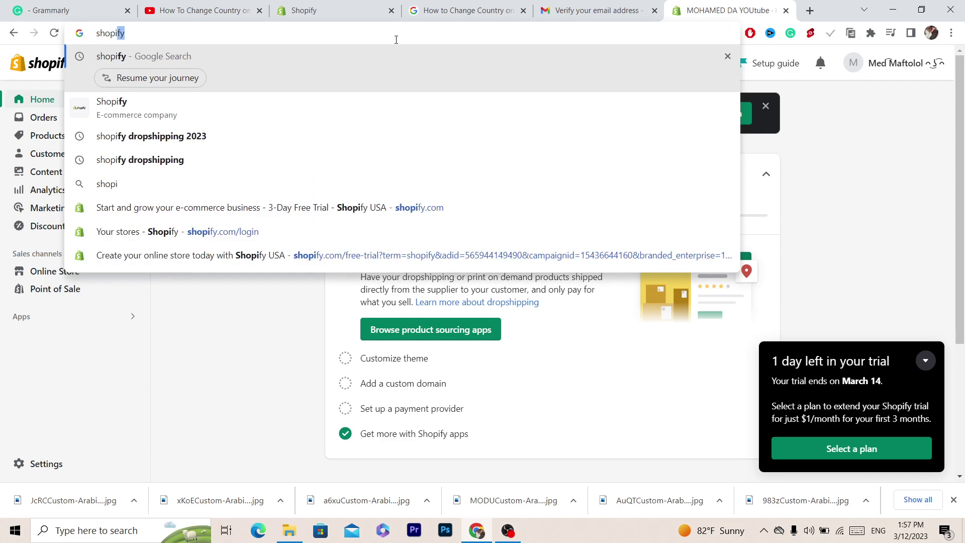
{"action": "key", "text": "Return"}
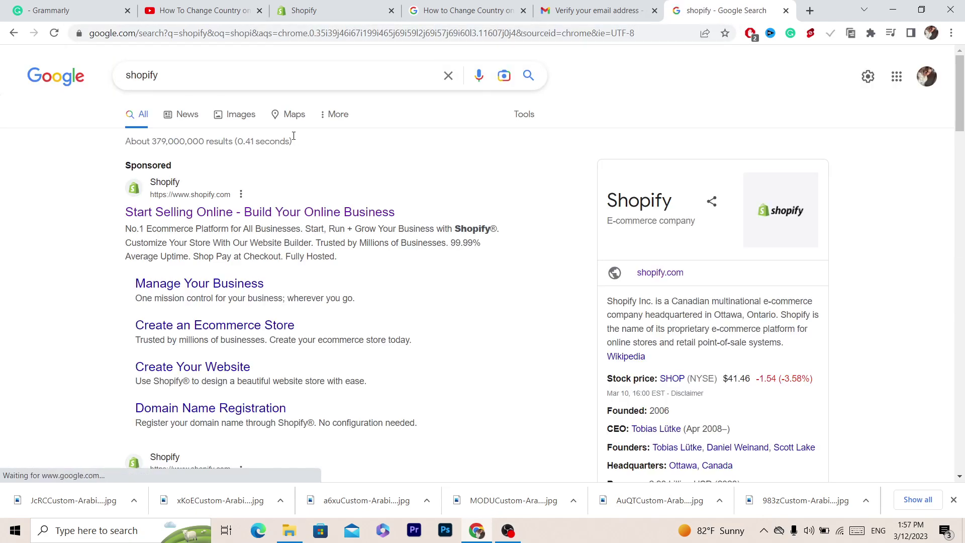
{"action": "left_click", "coordinate": [673, 274]}
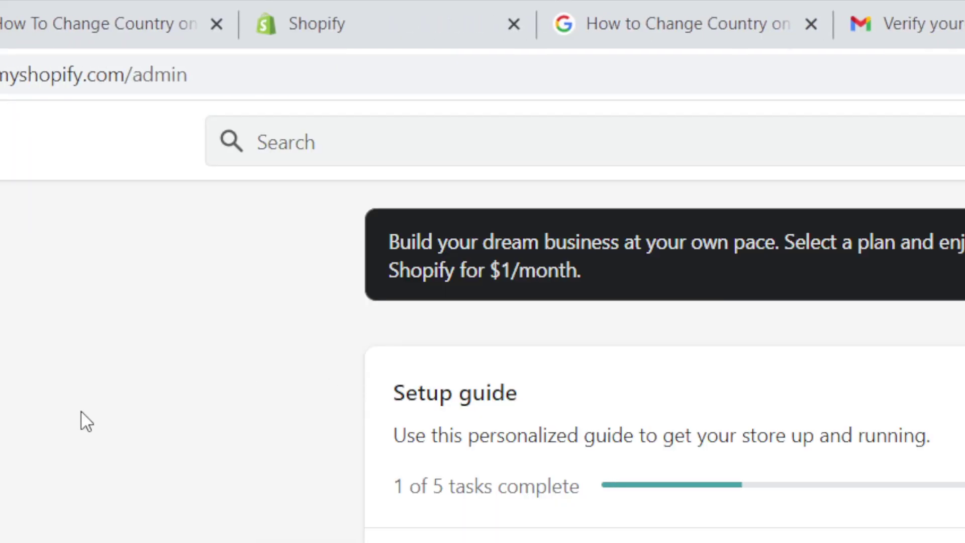
{"action": "scroll", "coordinate": [94, 445], "scroll_direction": "down", "scroll_amount": 5}
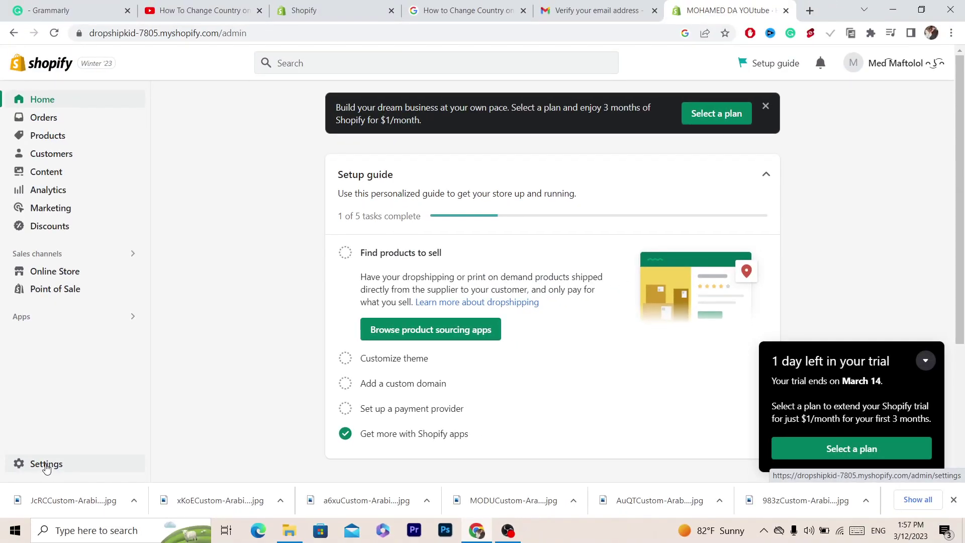
Go to Store details in settings and review the profile and Billing information sections.
{"action": "left_click", "coordinate": [81, 464]}
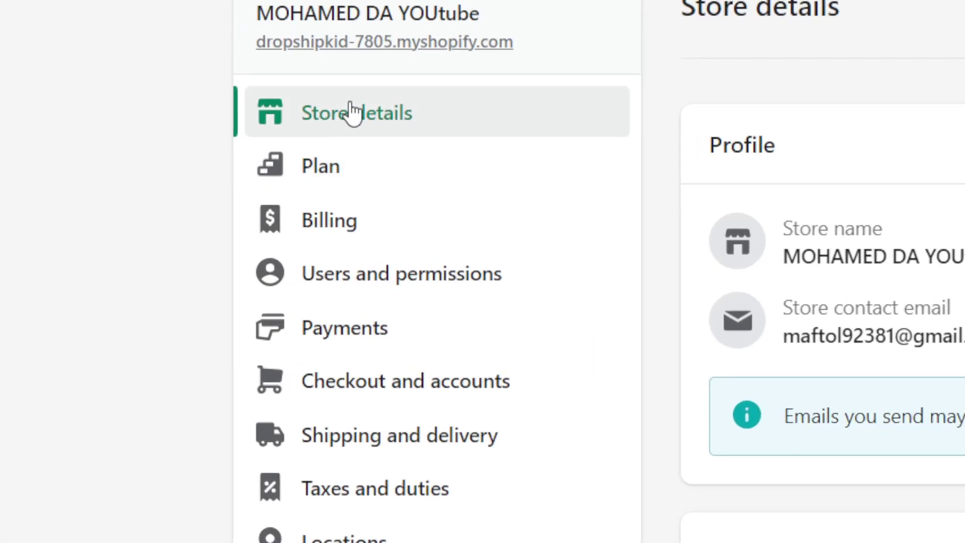
{"action": "scroll", "coordinate": [354, 168], "scroll_direction": "down", "scroll_amount": 1}
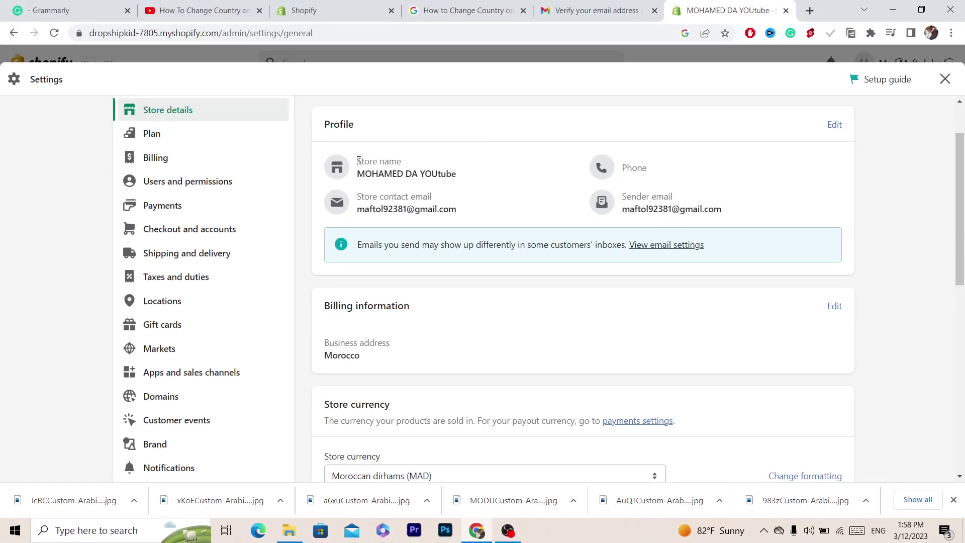
{"action": "left_click_drag", "start_coordinate": [357, 161], "coordinate": [473, 196]}
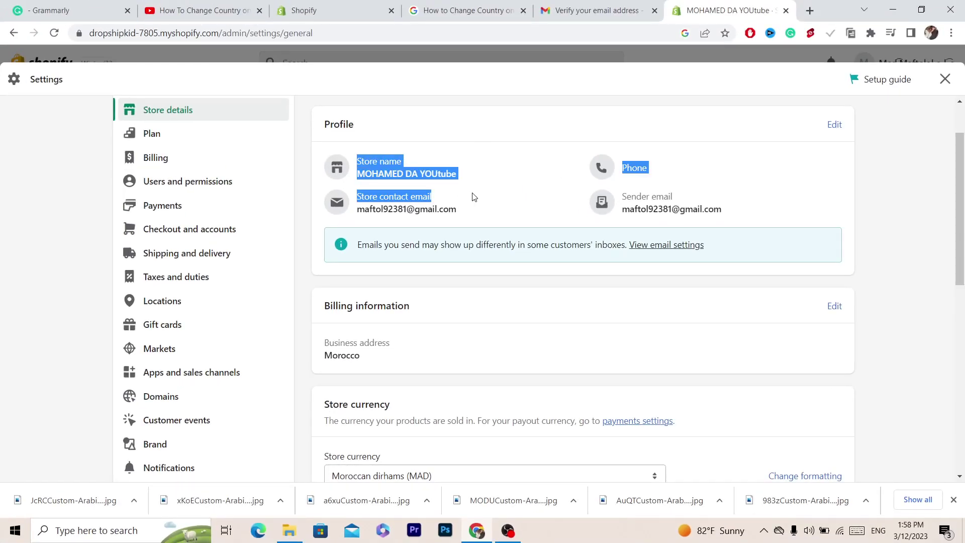
{"action": "left_click", "coordinate": [473, 197]}
{"action": "scroll", "coordinate": [742, 218], "scroll_direction": "down", "scroll_amount": 2}
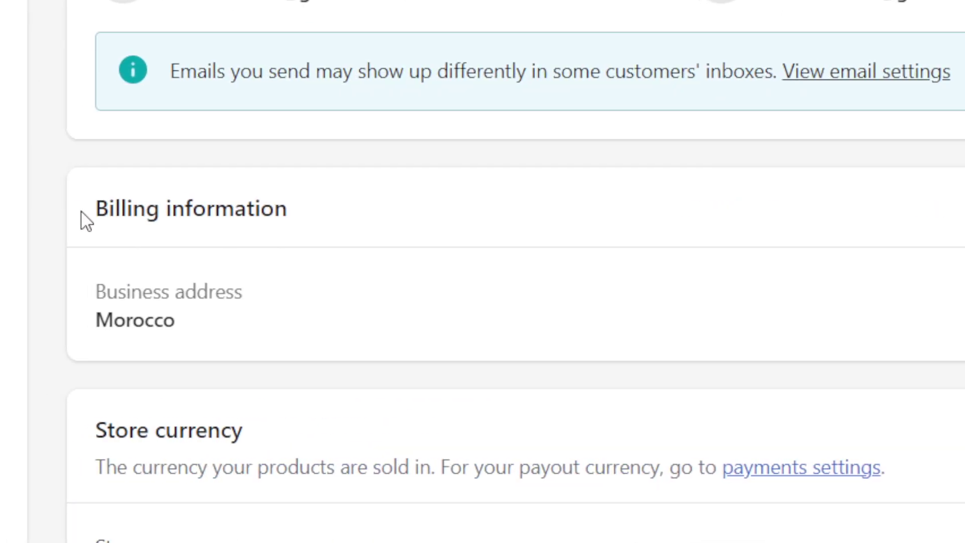
{"action": "left_click_drag", "start_coordinate": [83, 218], "coordinate": [298, 223]}
Edit Billing information, set Country/region to Malawi, and review the country-change warning.
{"action": "left_click", "coordinate": [305, 224]}
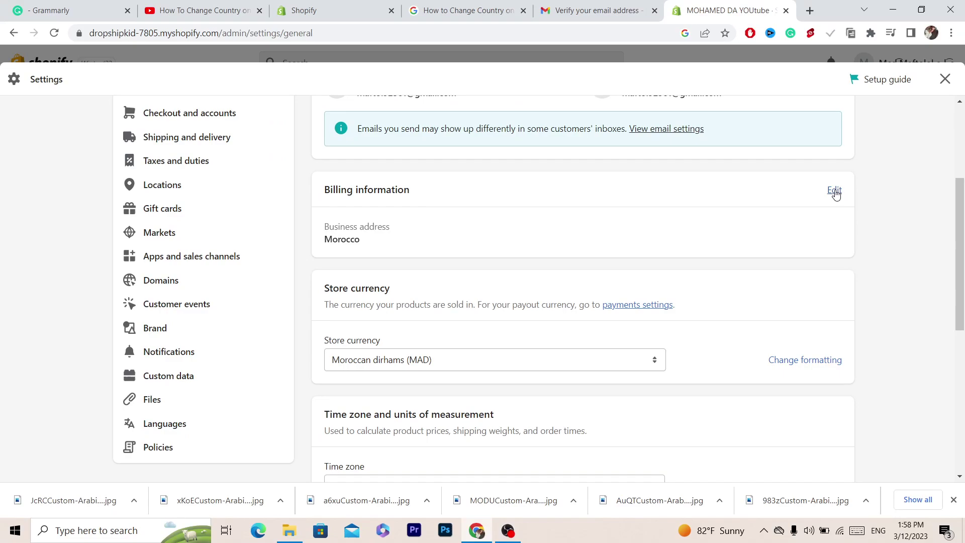
{"action": "left_click", "coordinate": [834, 191]}
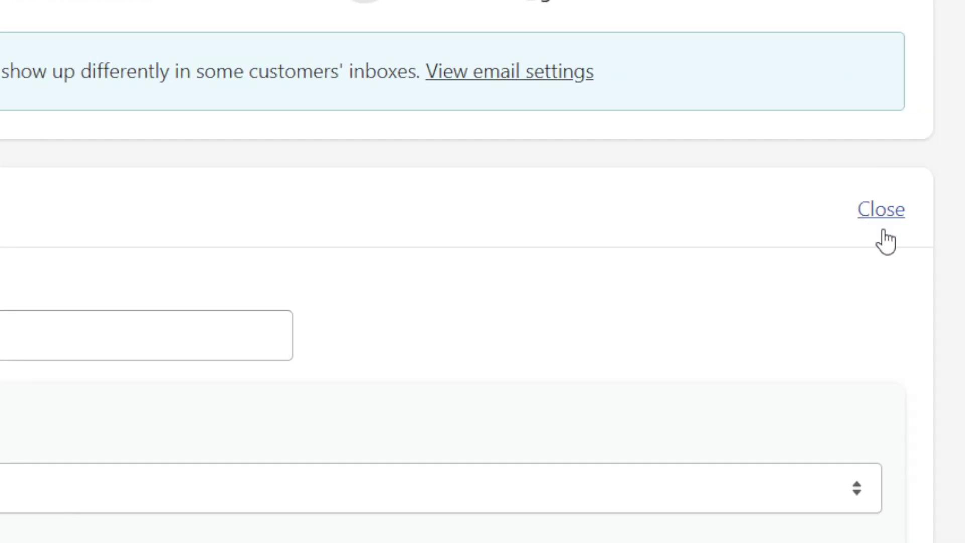
{"action": "left_click", "coordinate": [81, 339]}
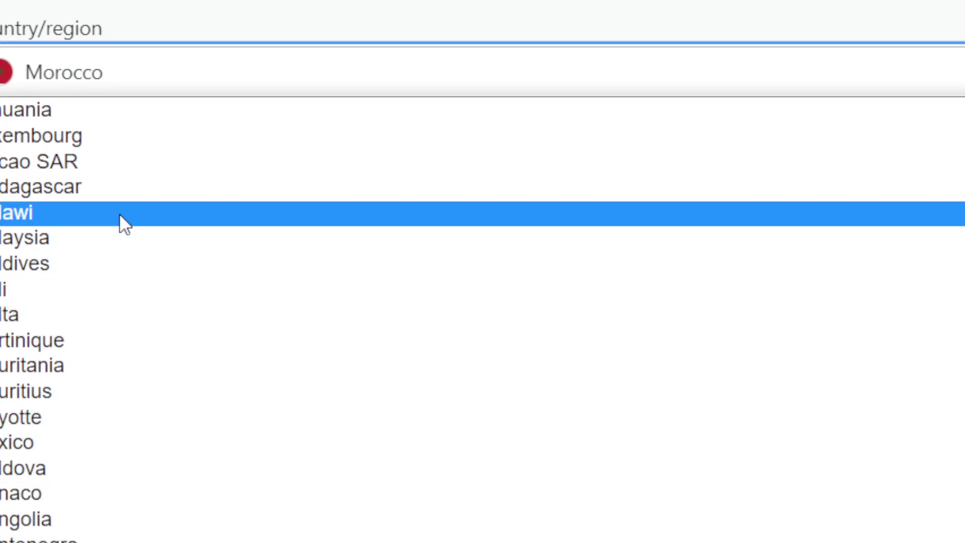
{"action": "left_click", "coordinate": [120, 213]}
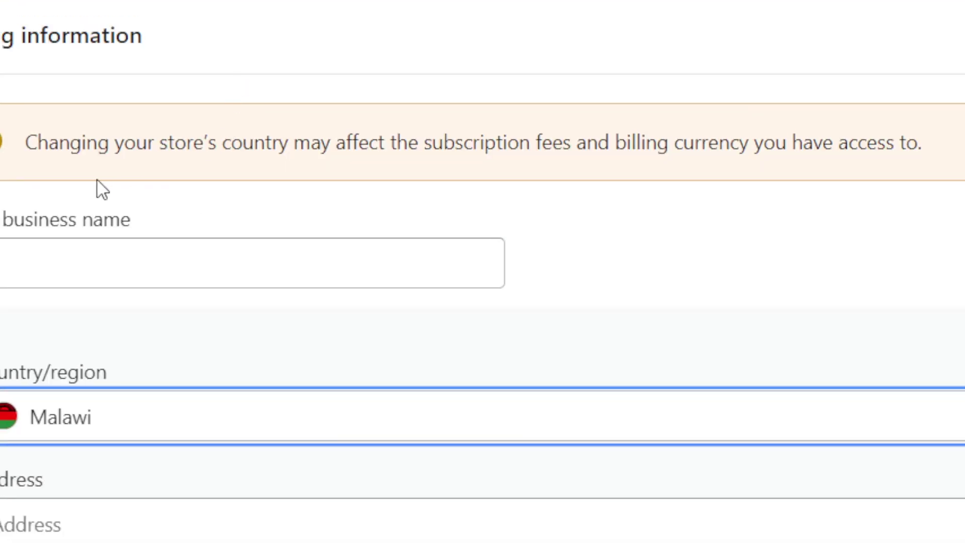
{"action": "left_click_drag", "start_coordinate": [113, 142], "coordinate": [855, 147]}
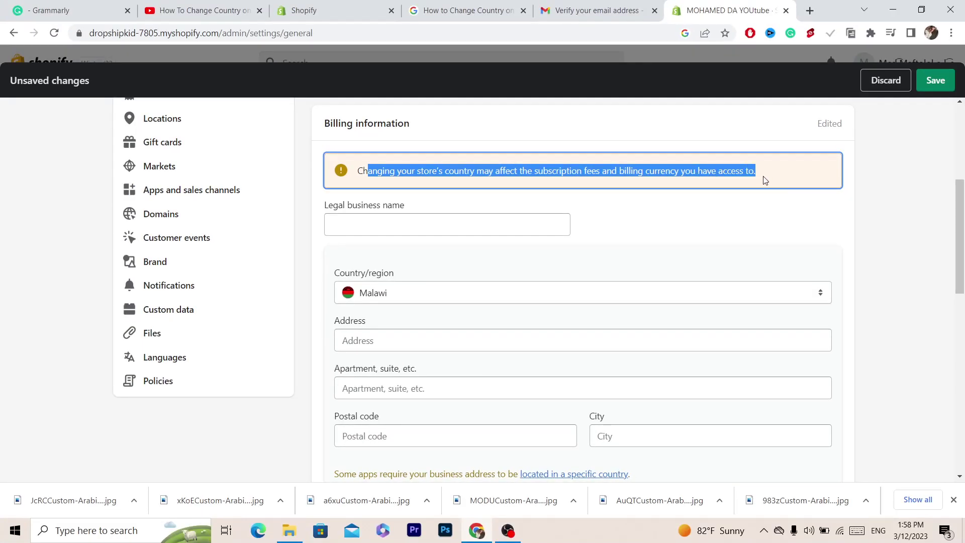
Highlight the country-change warning about subscription fees and billing.
{"action": "triple_click", "coordinate": [764, 180]}
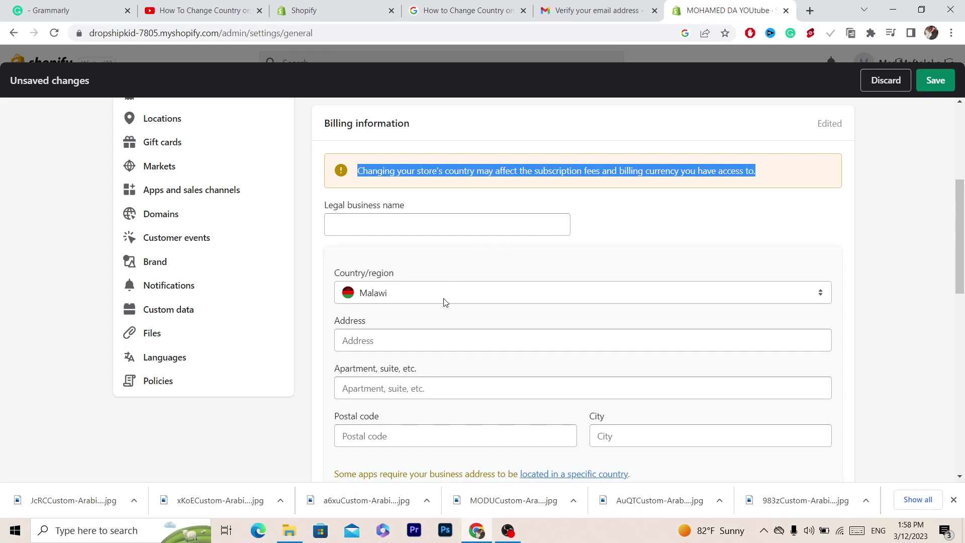
{"action": "triple_click", "coordinate": [394, 167]}
{"action": "left_click_drag", "start_coordinate": [533, 172], "coordinate": [631, 173]}
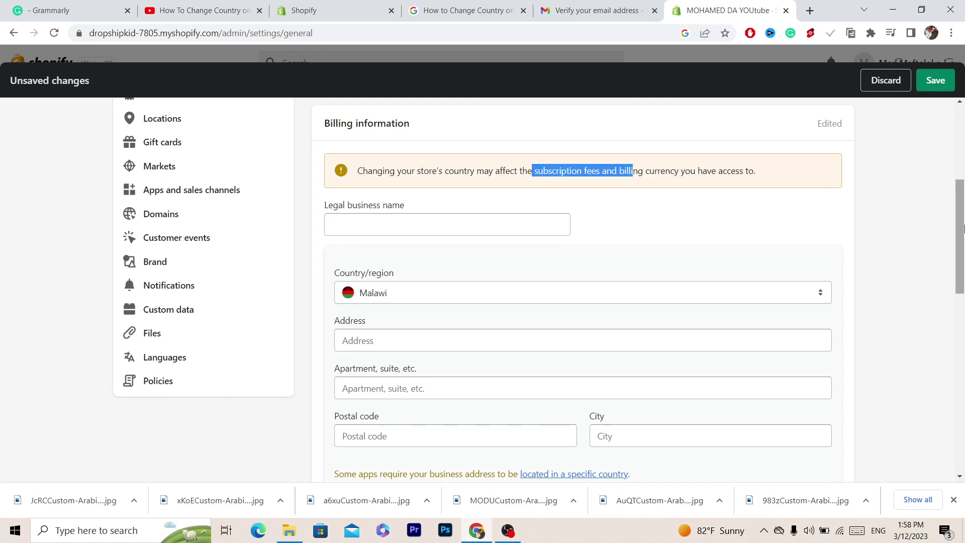
{"action": "scroll", "coordinate": [526, 188], "scroll_direction": "down", "scroll_amount": 1}
{"action": "scroll", "coordinate": [526, 188], "scroll_direction": "down", "scroll_amount": 1}
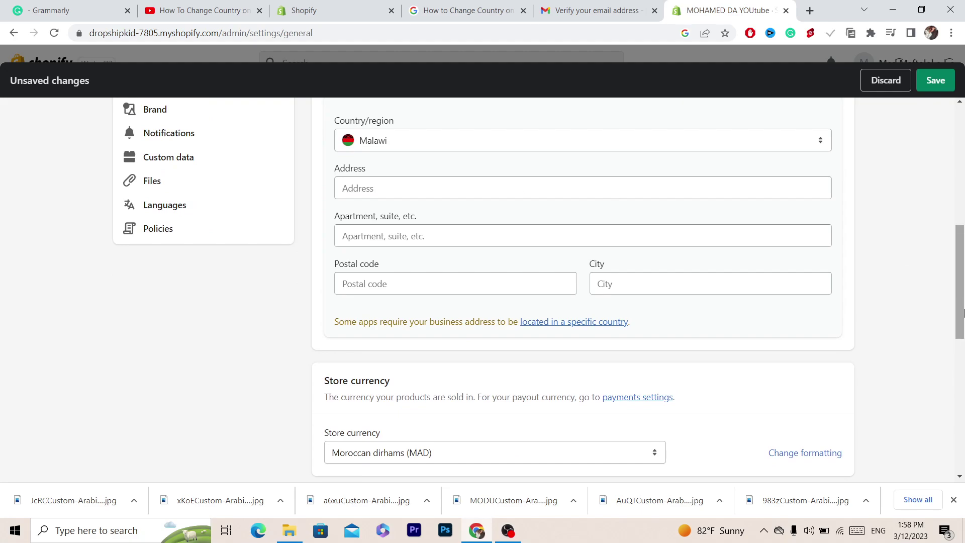
{"action": "scroll", "coordinate": [952, 288], "scroll_direction": "up", "scroll_amount": 1}
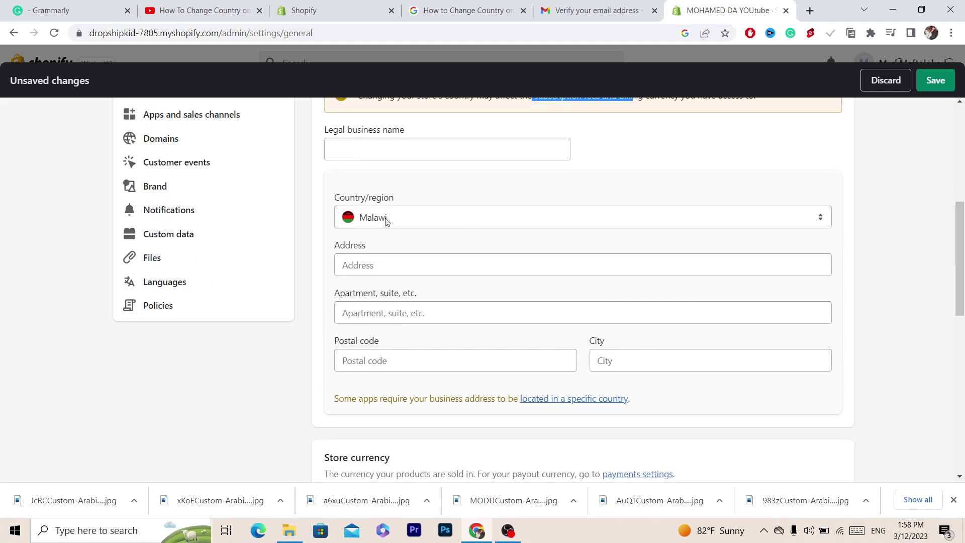
Check the blank street address, apartment, postal code and city fields under Malawi.
{"action": "left_click", "coordinate": [386, 274]}
{"action": "left_click", "coordinate": [368, 307]}
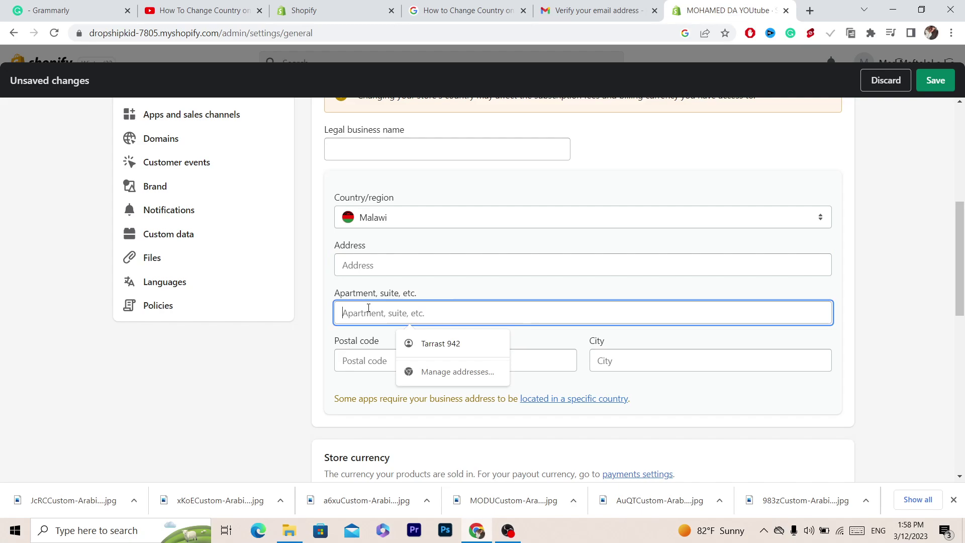
{"action": "left_click", "coordinate": [369, 361]}
{"action": "left_click", "coordinate": [651, 363]}
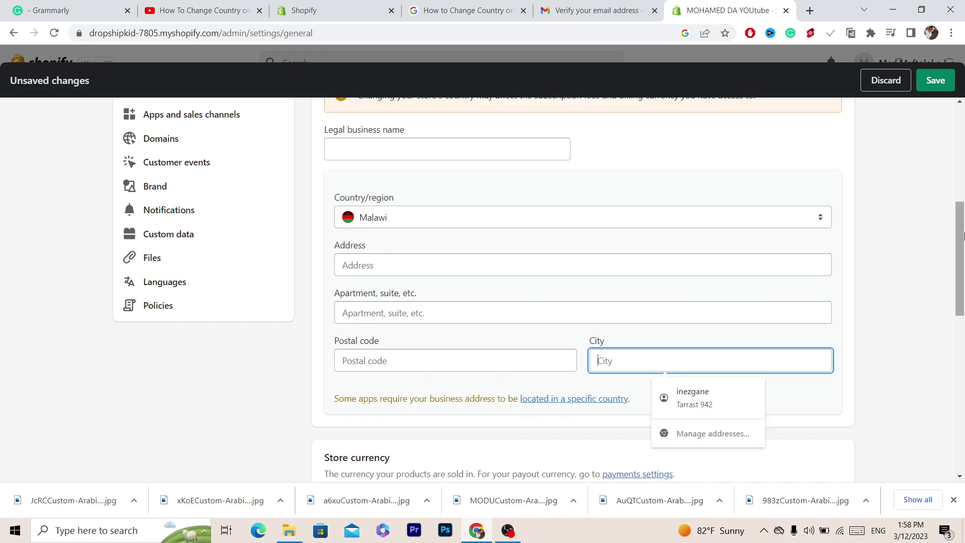
{"action": "mouse_move", "coordinate": [962, 240]}
{"action": "left_mouse_down"}
{"action": "mouse_move", "coordinate": [962, 275]}
{"action": "mouse_move", "coordinate": [958, 150]}
{"action": "left_mouse_up"}
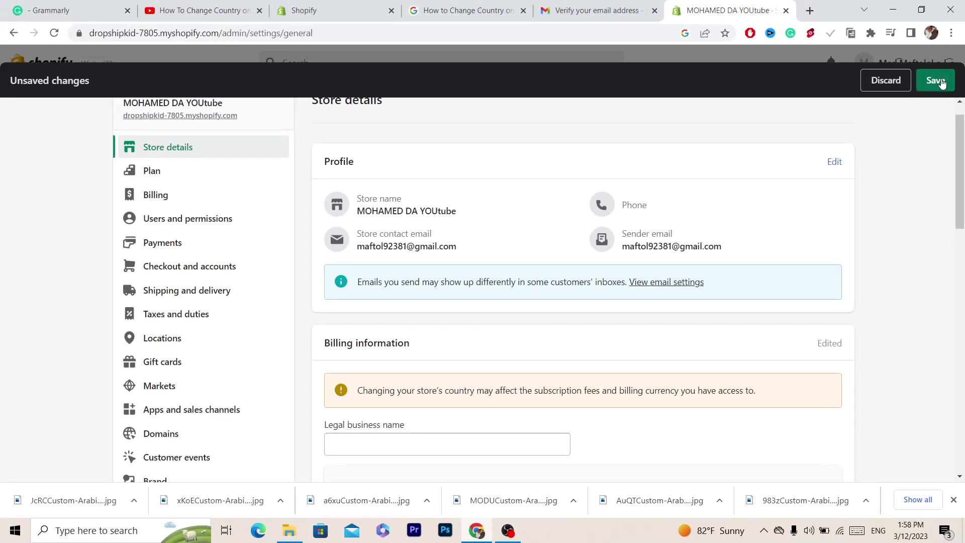
{"action": "left_click_drag", "start_coordinate": [960, 214], "coordinate": [960, 313]}
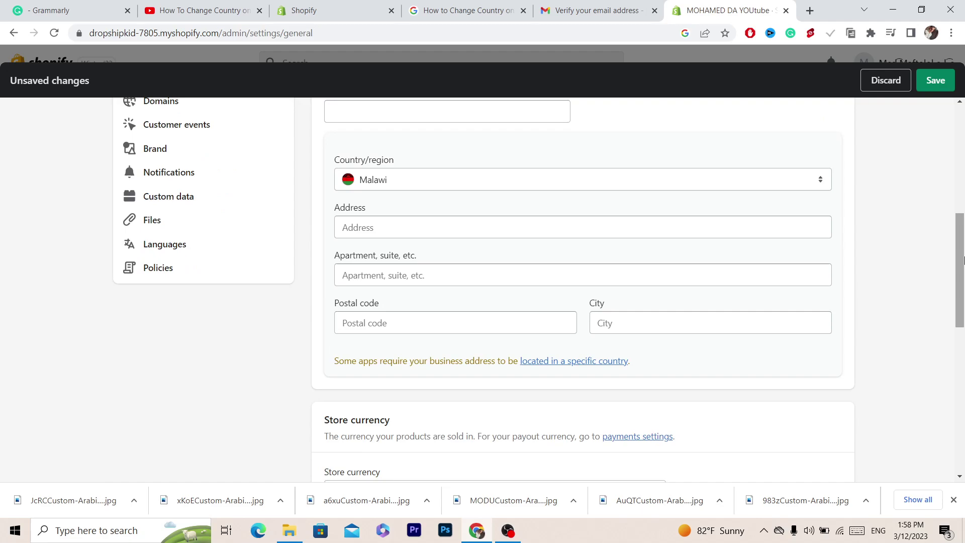
Go to Languages, discarding billing edits, then start adding Greek and cancel.
{"action": "left_click", "coordinate": [165, 247]}
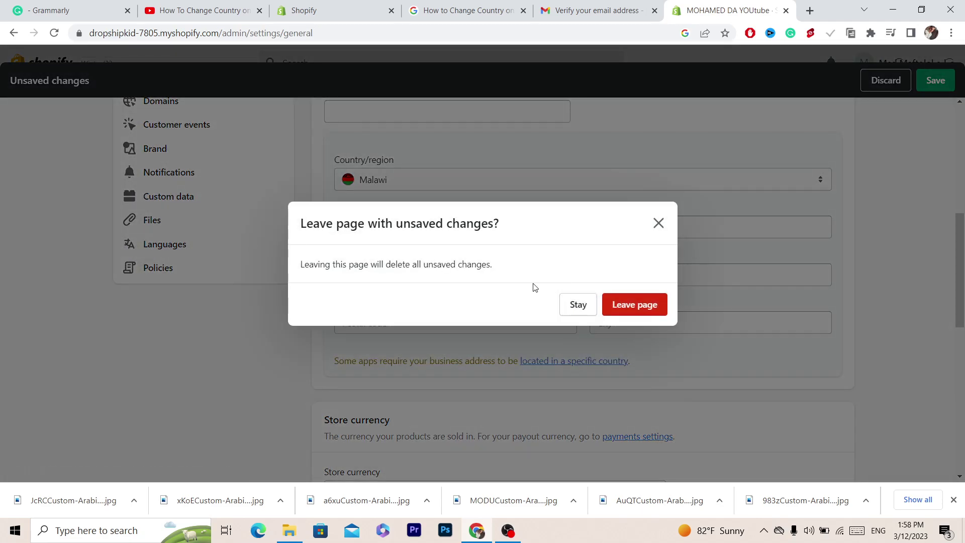
{"action": "left_click", "coordinate": [646, 312]}
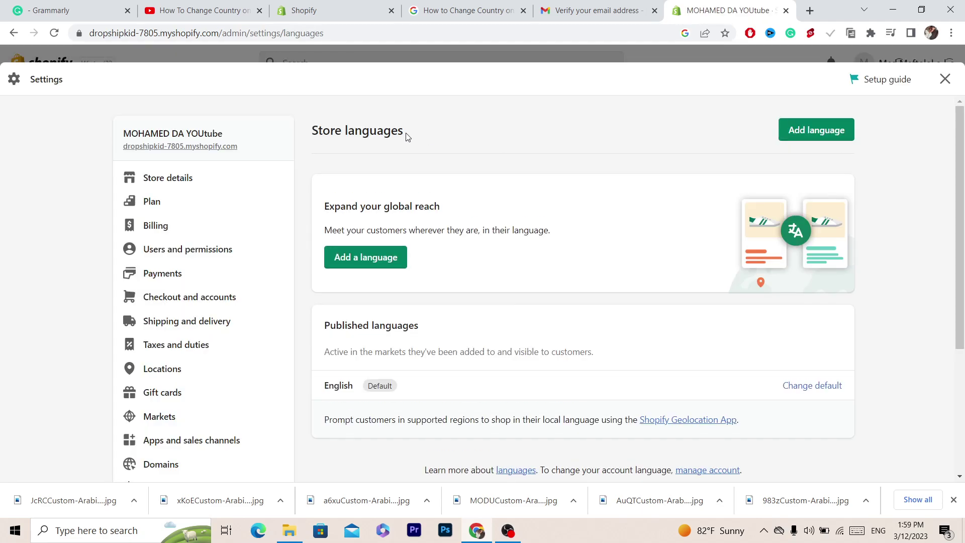
{"action": "left_click", "coordinate": [354, 265]}
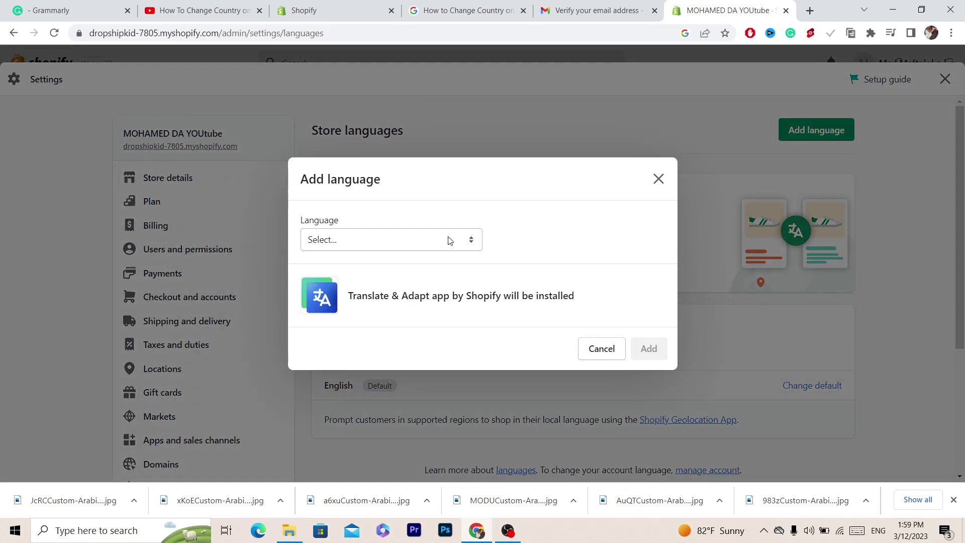
{"action": "left_click", "coordinate": [365, 238]}
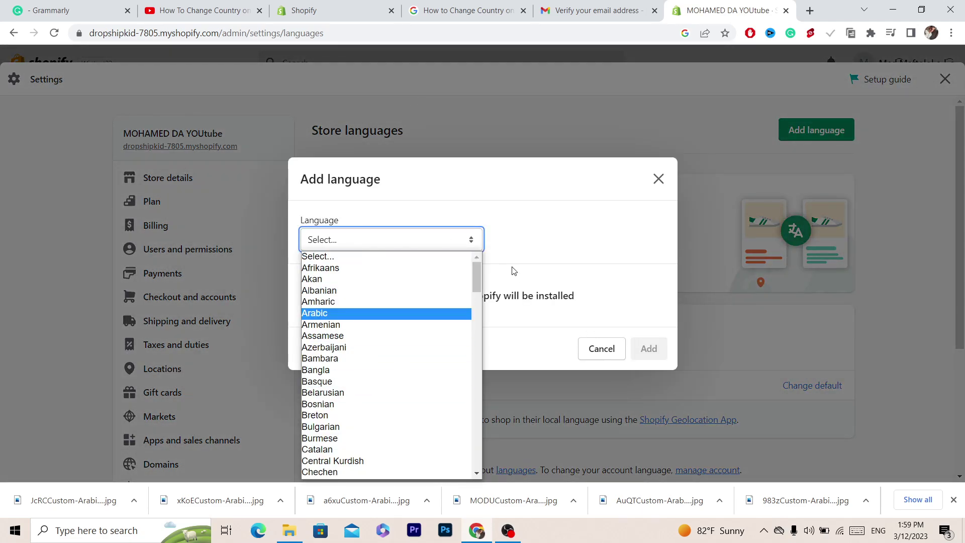
{"action": "left_click_drag", "start_coordinate": [480, 276], "coordinate": [484, 326]}
{"action": "left_click", "coordinate": [423, 334]}
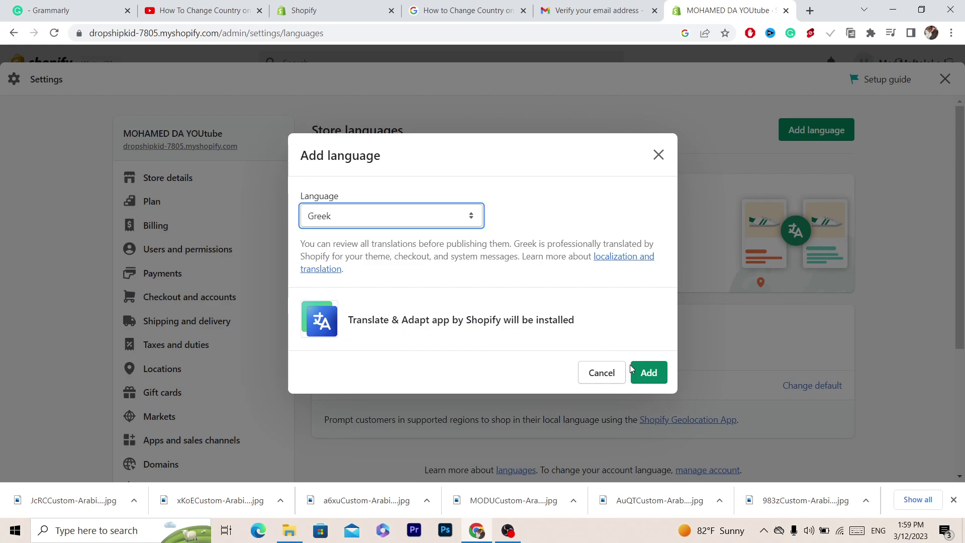
{"action": "left_click", "coordinate": [602, 373]}
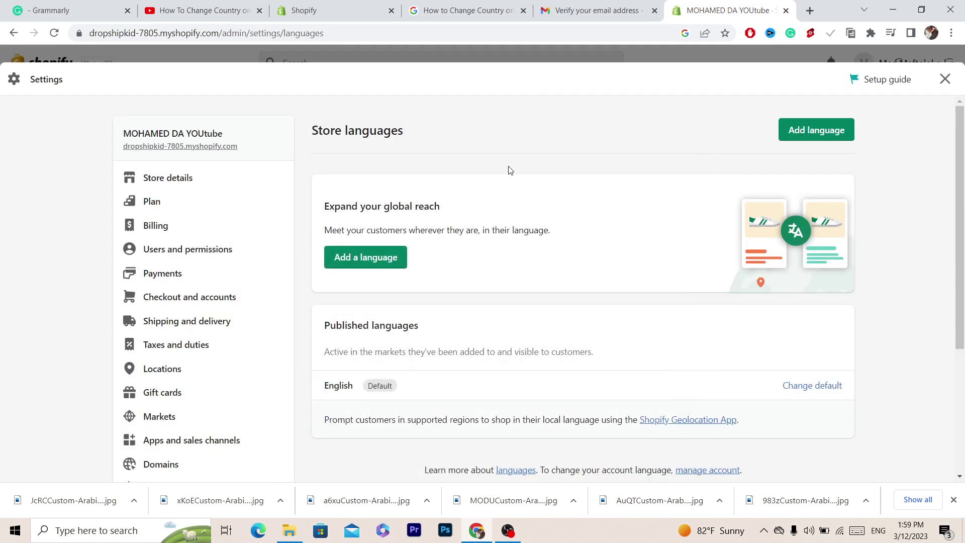